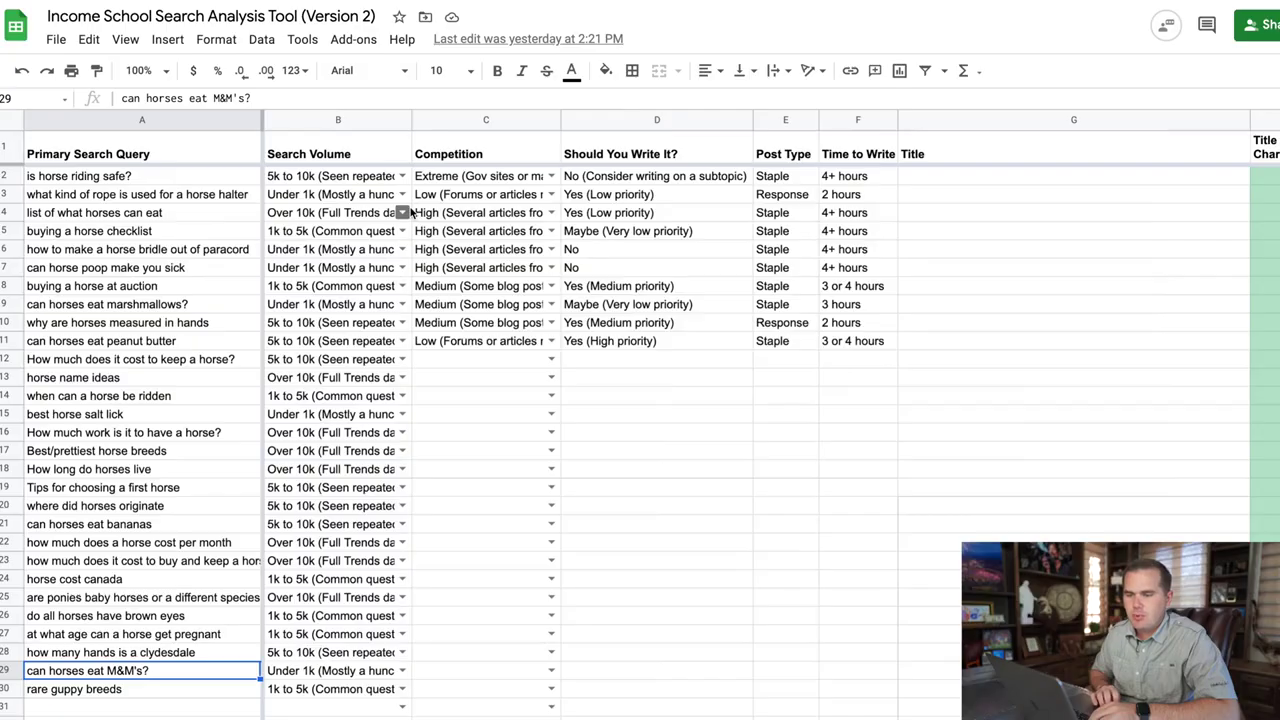
- Copy the 'buying a horse at auction' query from A8 and search it in a new browser tab
scroll(410, 210, right, 10)
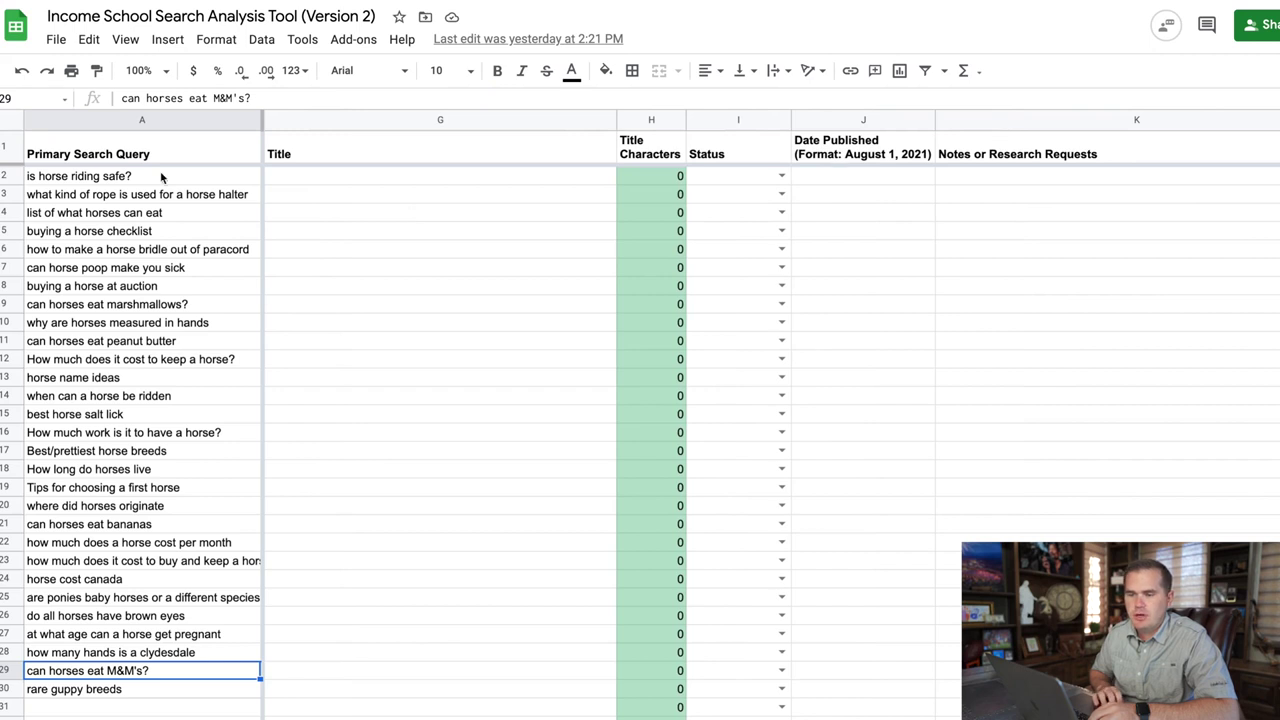
click(154, 177)
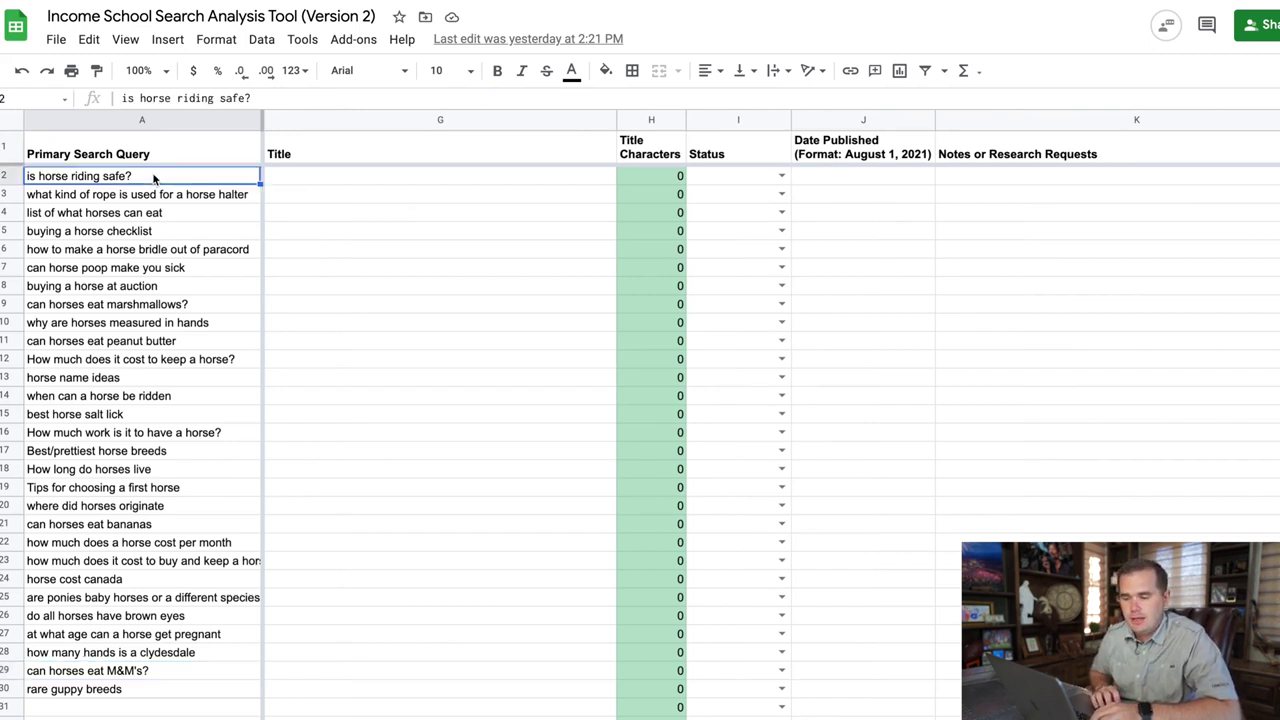
click(101, 287)
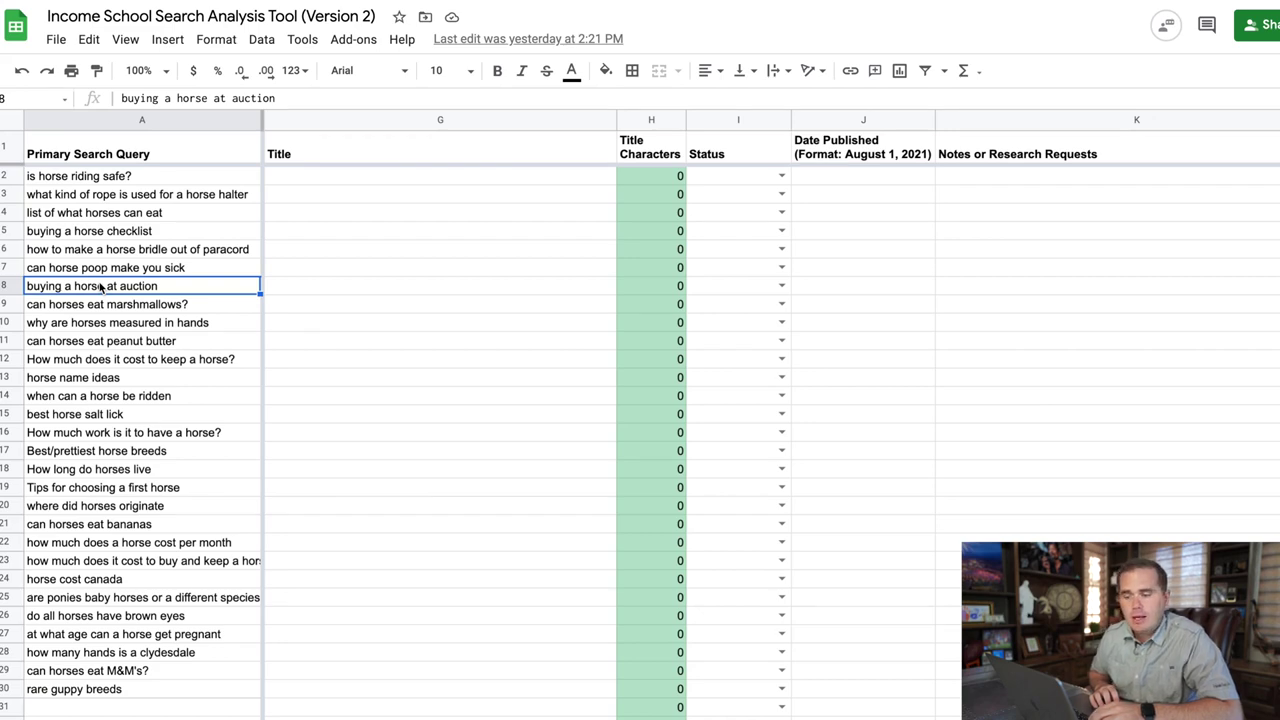
key(ctrl+t)
text(buying a horse at auction)
key(Return)
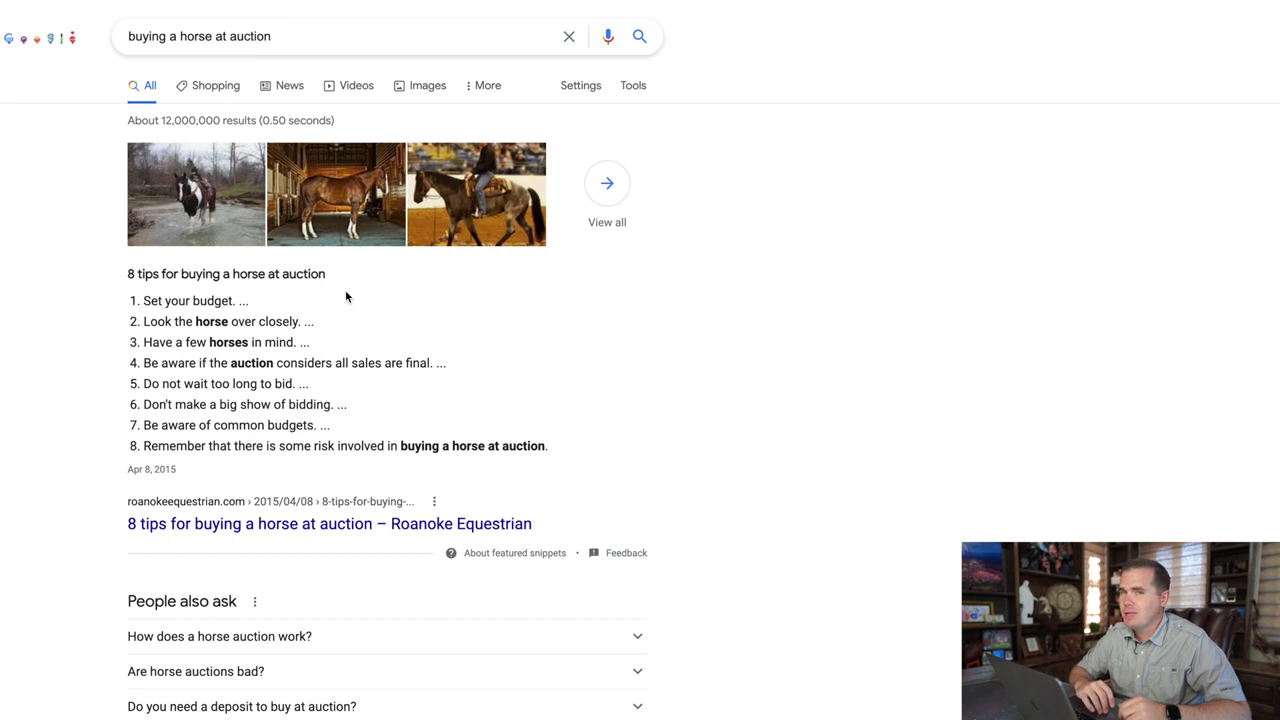
- Scroll through the 'buying a horse at auction' results and featured snippet, then return to the spreadsheet
scroll(346, 297, down, 2)
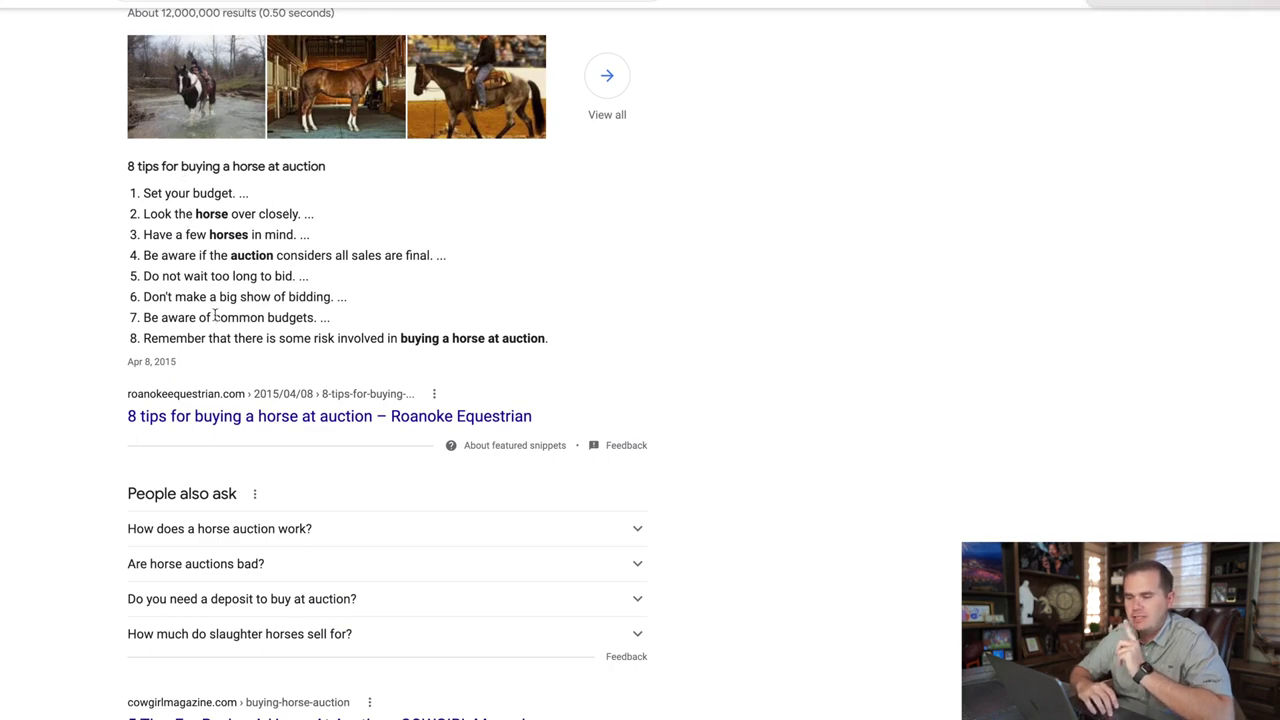
scroll(218, 331, down, 10)
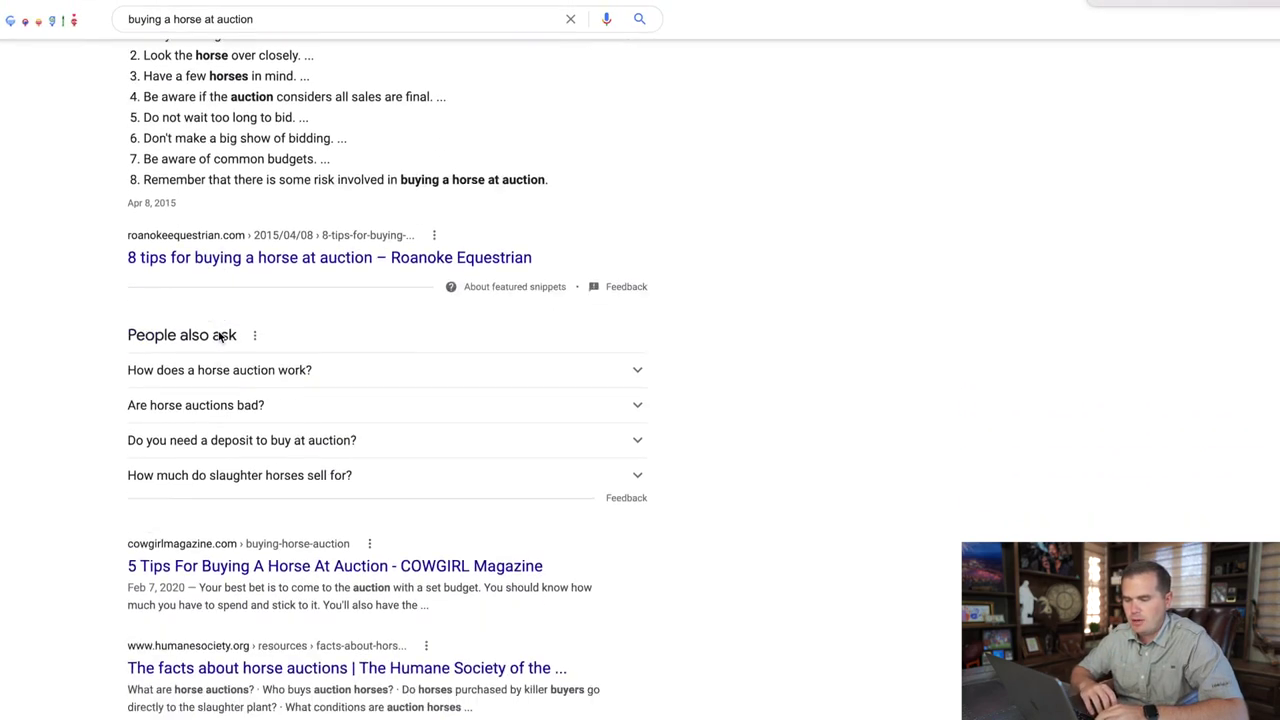
scroll(218, 331, down, 1)
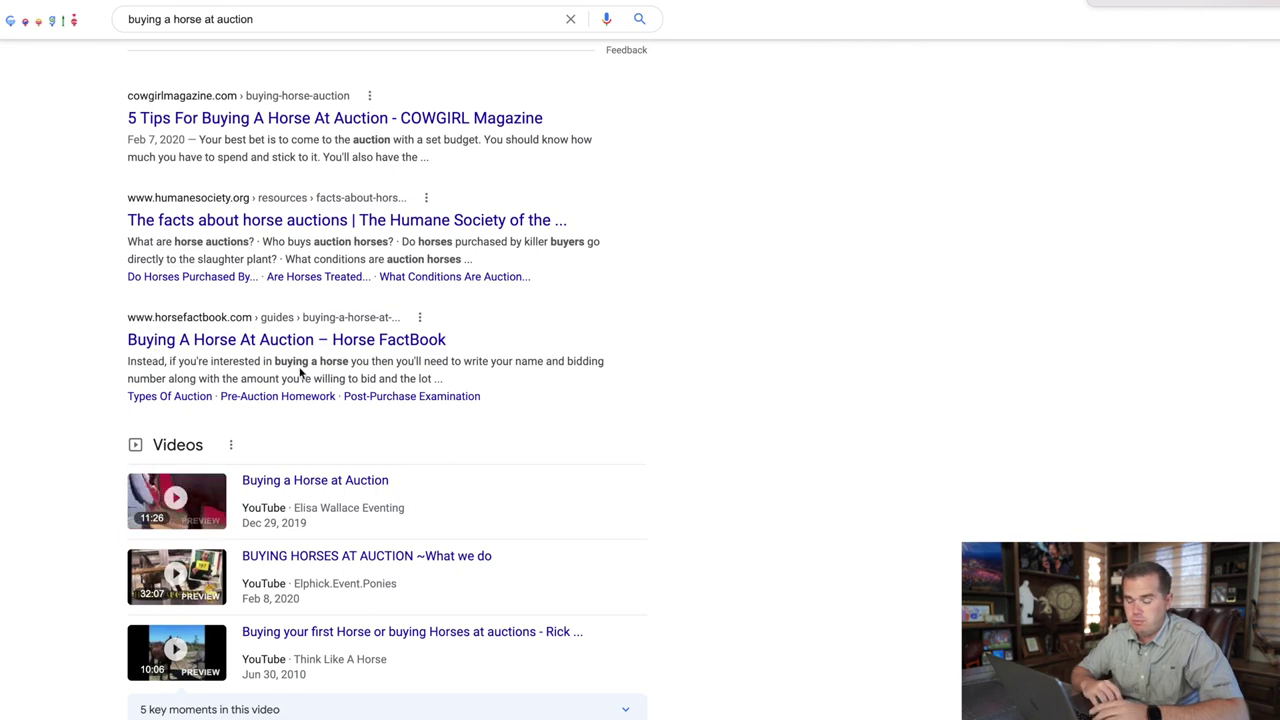
scroll(300, 372, down, 6)
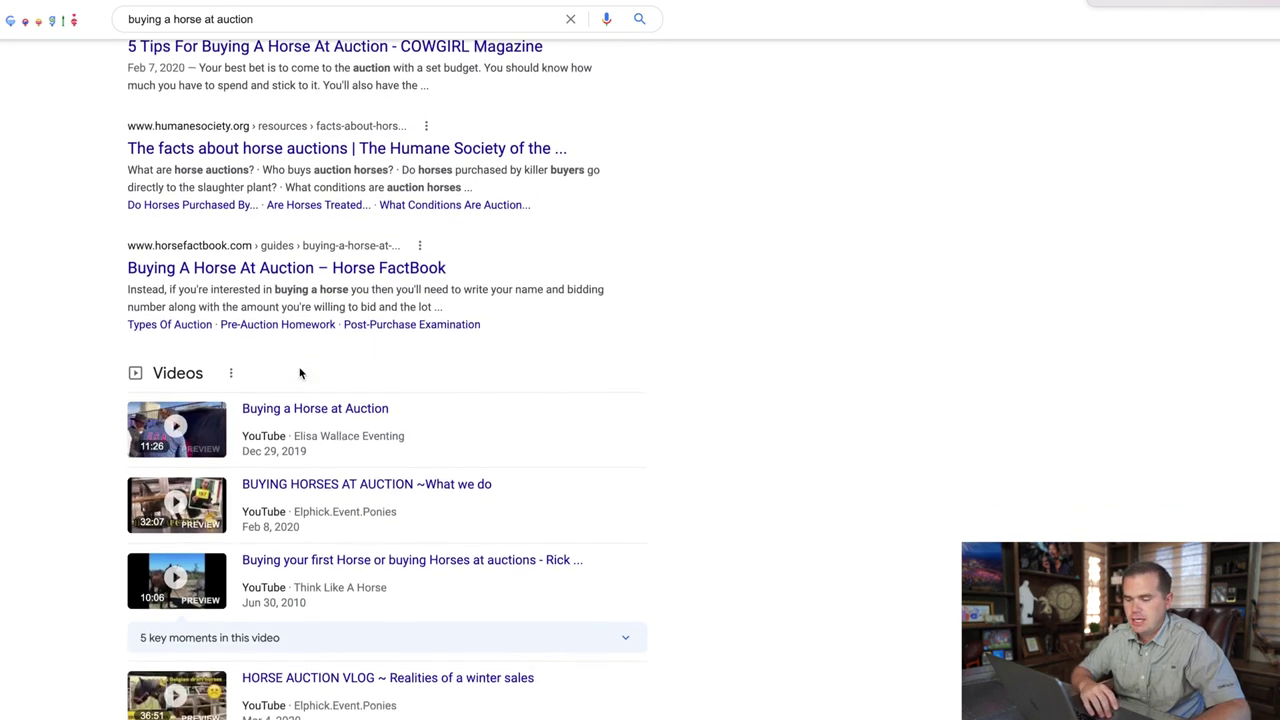
scroll(300, 372, down, 3)
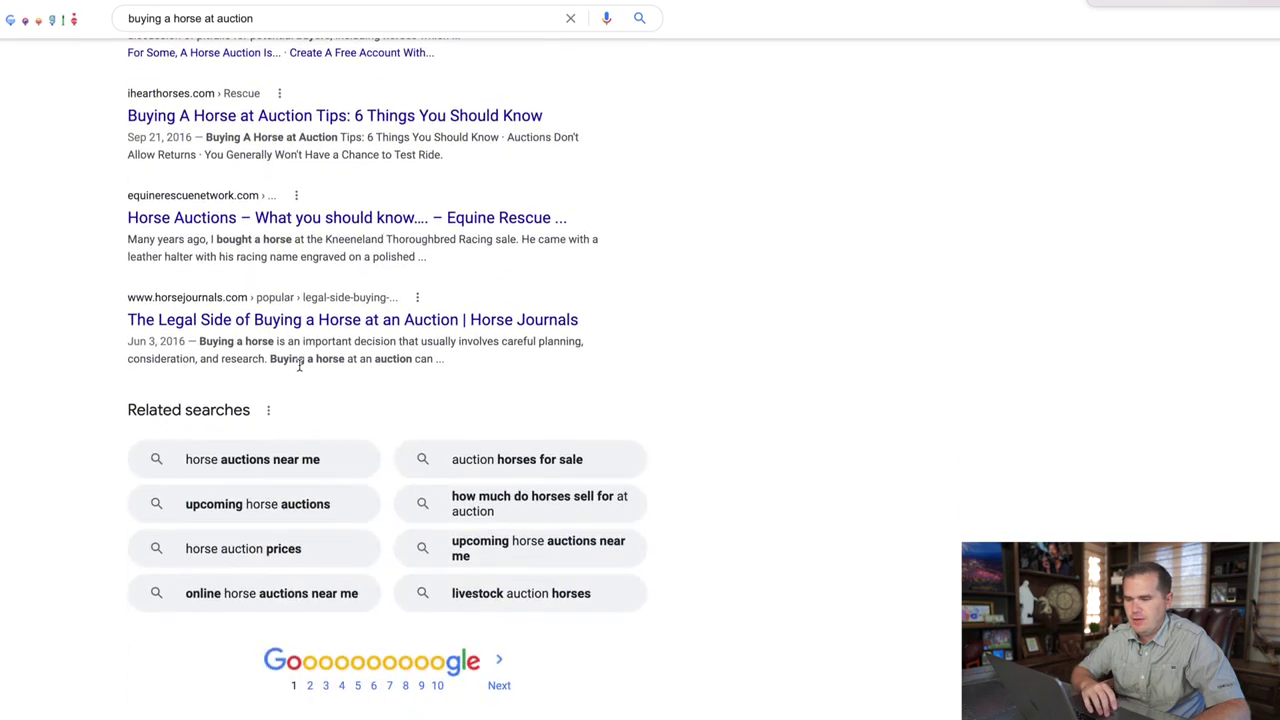
scroll(300, 366, up, 15)
scroll(223, 540, down, 3)
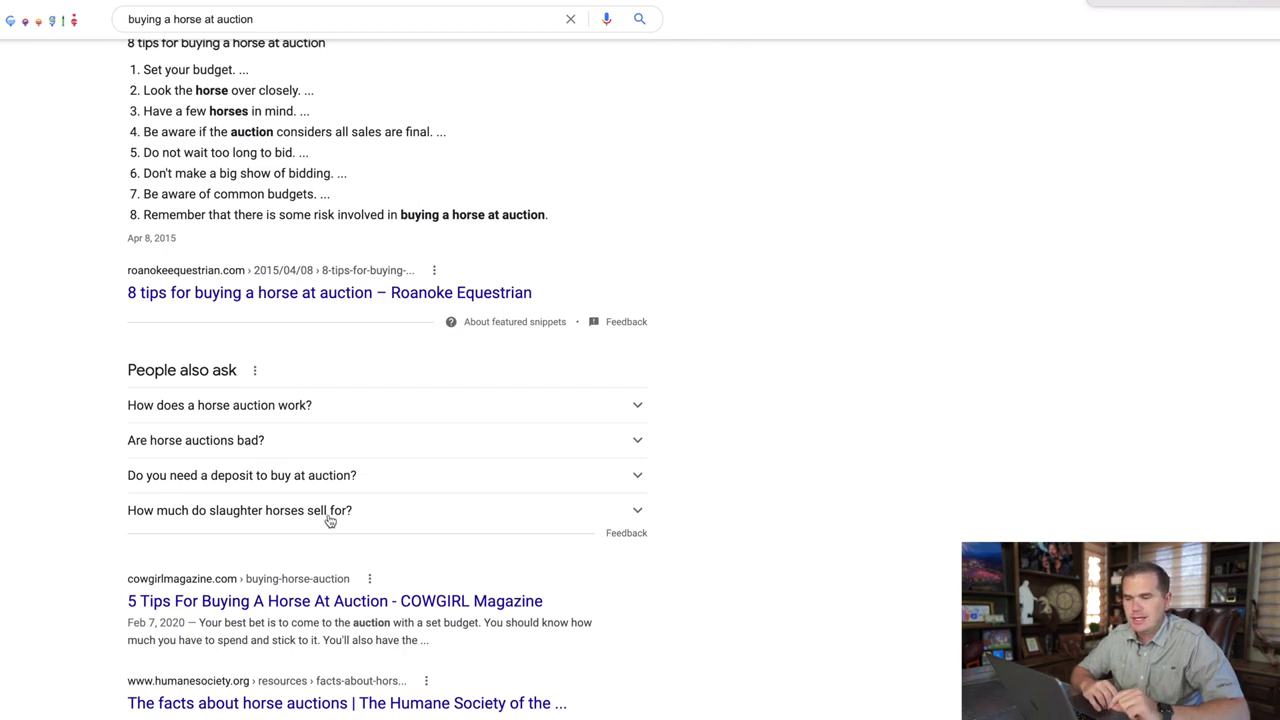
scroll(330, 520, up, 3)
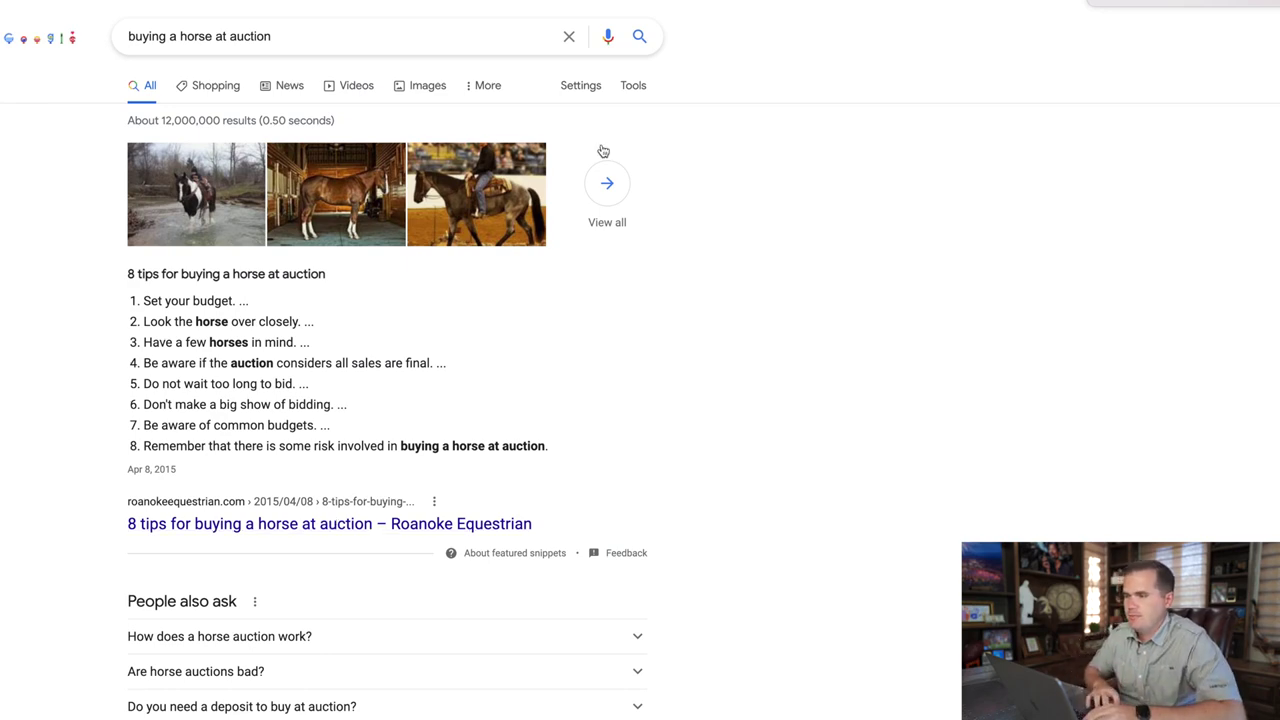
key(ctrl+Tab)
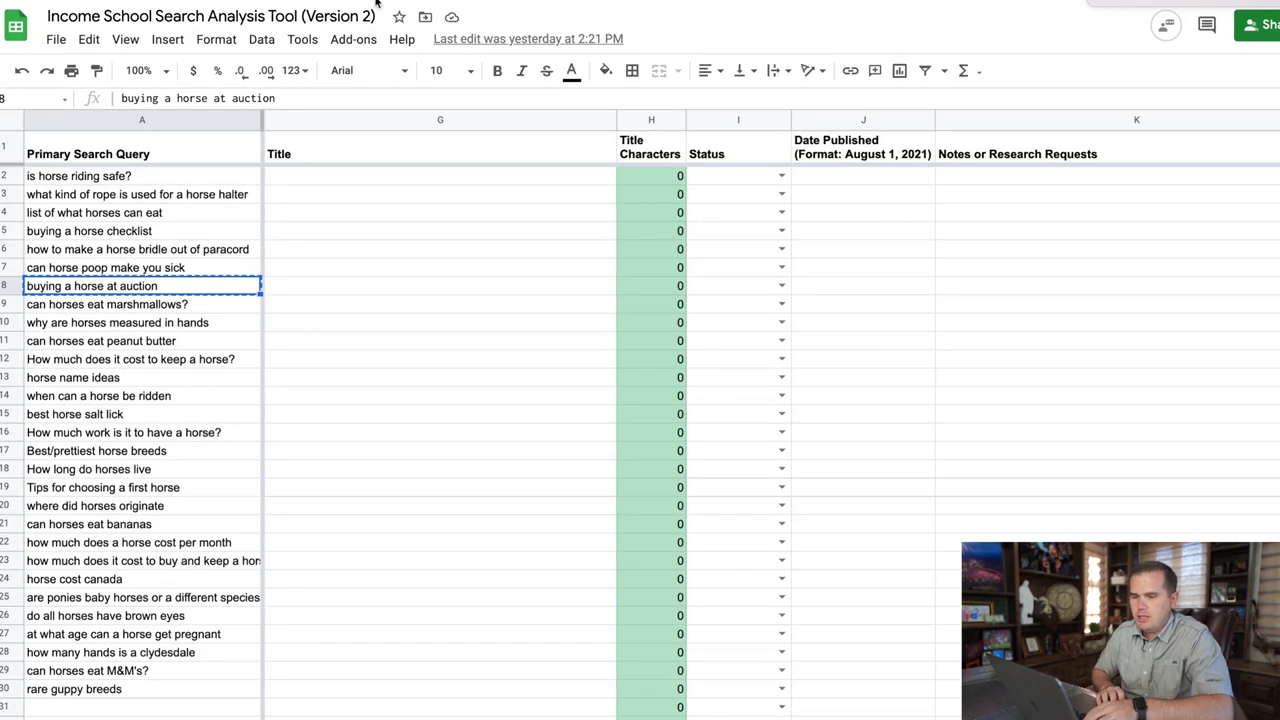
click(288, 292)
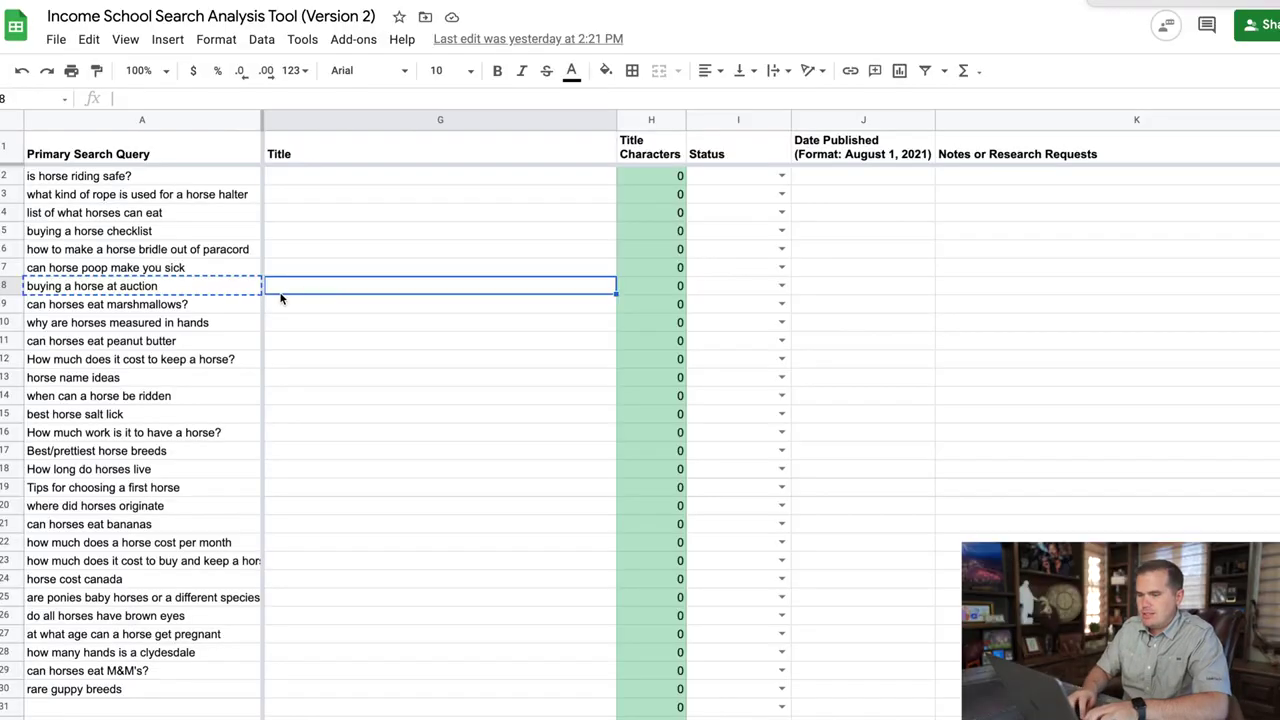
- Type 'Buying a Horse at Auction (Helpful tips, how it works, and mor…' into G8
text(Buying a Horse at Auction (Helpful tips, how it works, and mora)
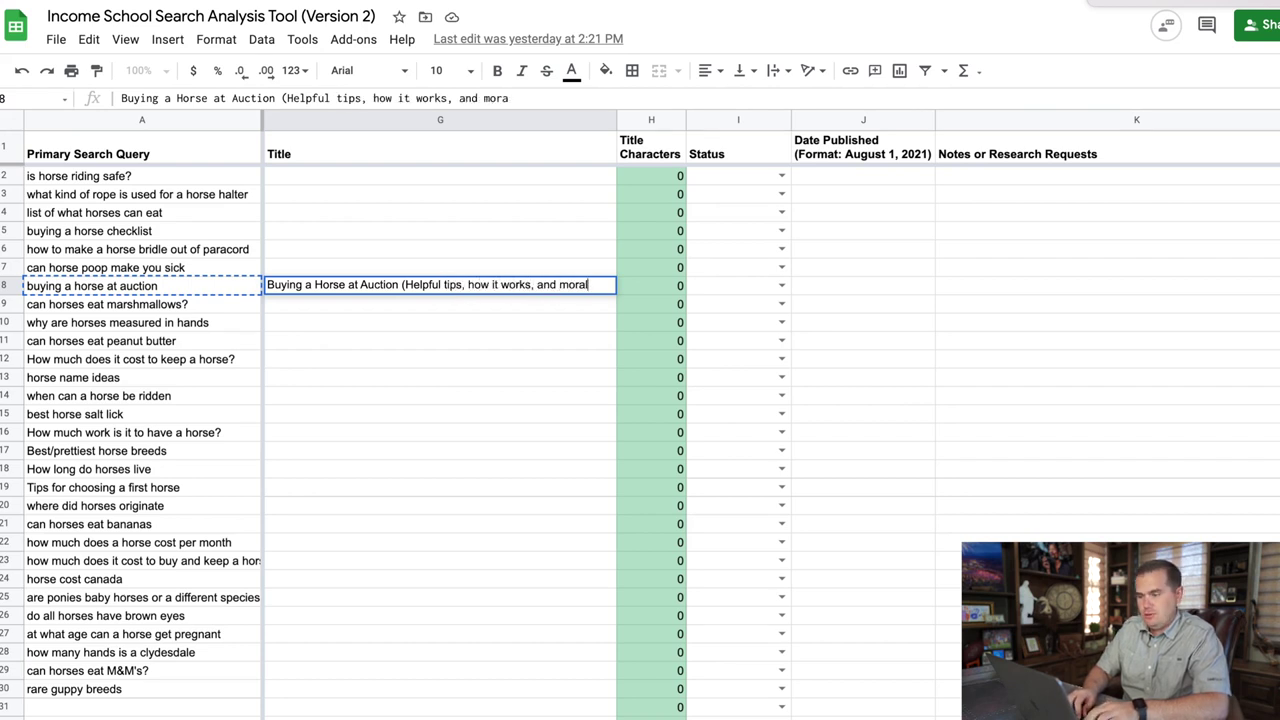
- Complete the G8 title ending 'and moral issues' and reselect it to check the over-limit count
text(ues)
key(Tab)
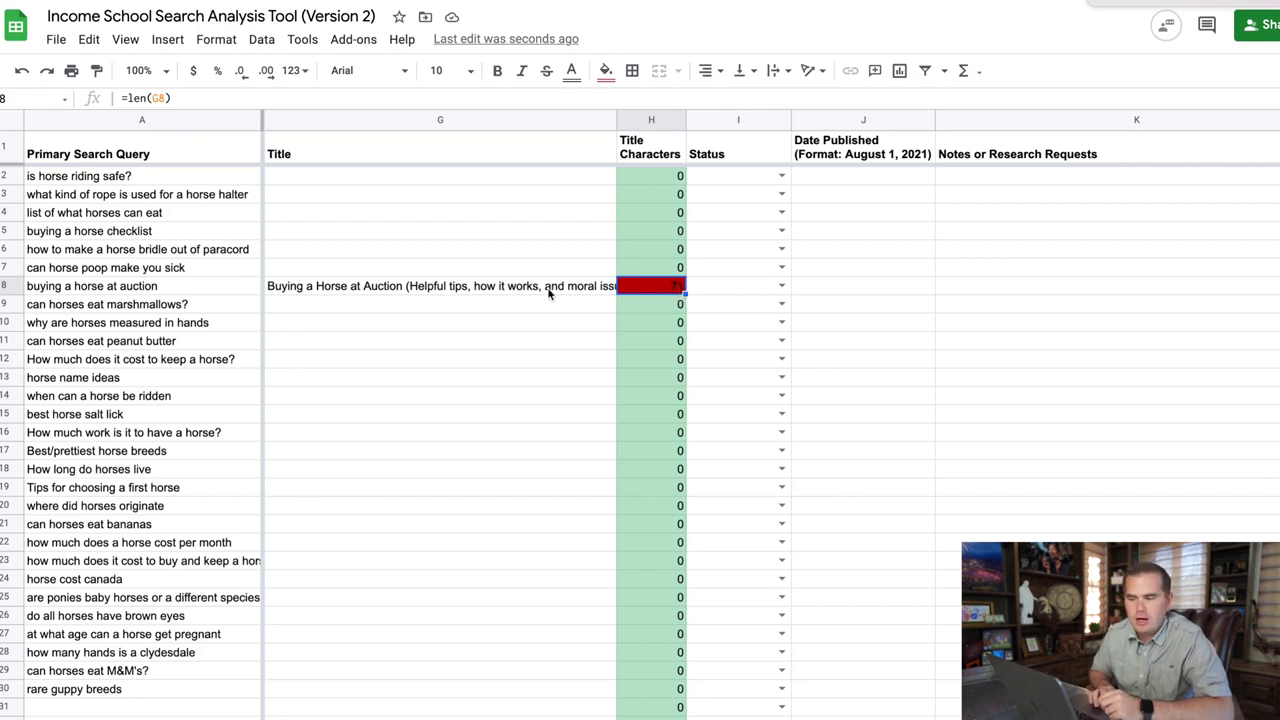
click(472, 293)
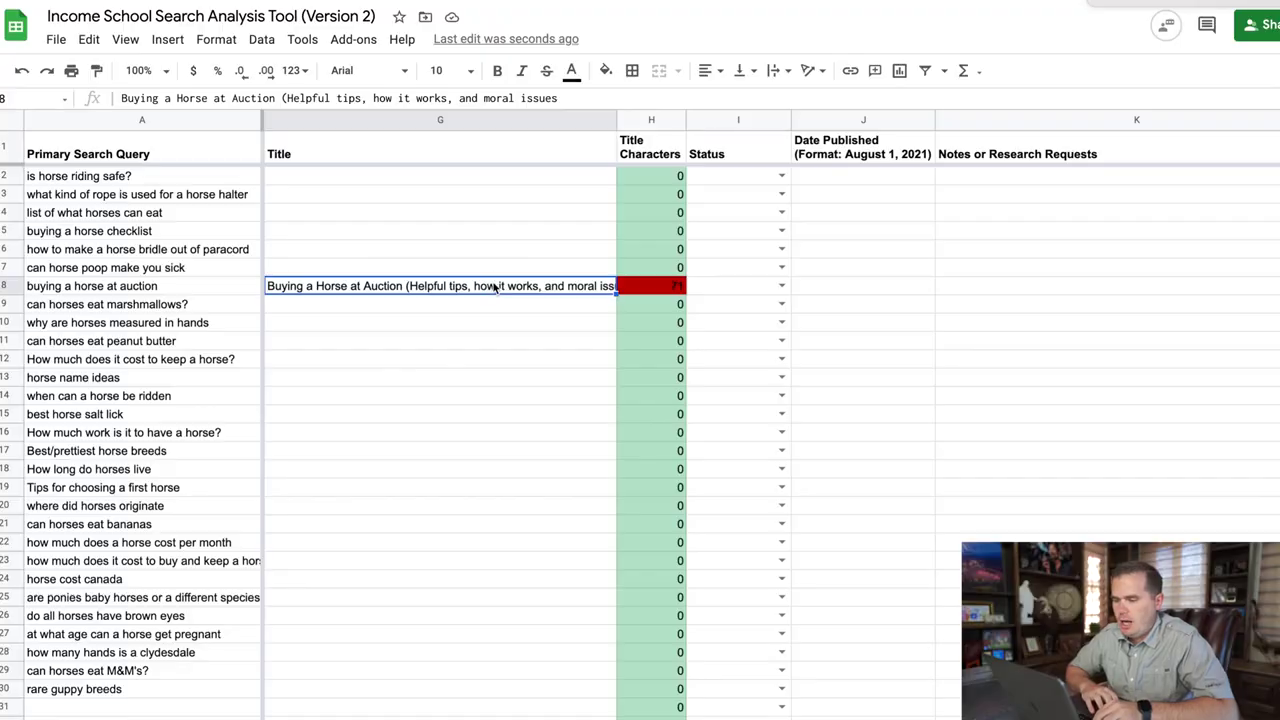
- Cut ', and moral issues' so G8 reads 'Buying a Horse at Auction (Helpful tips, how it works)'
double_click(494, 287)
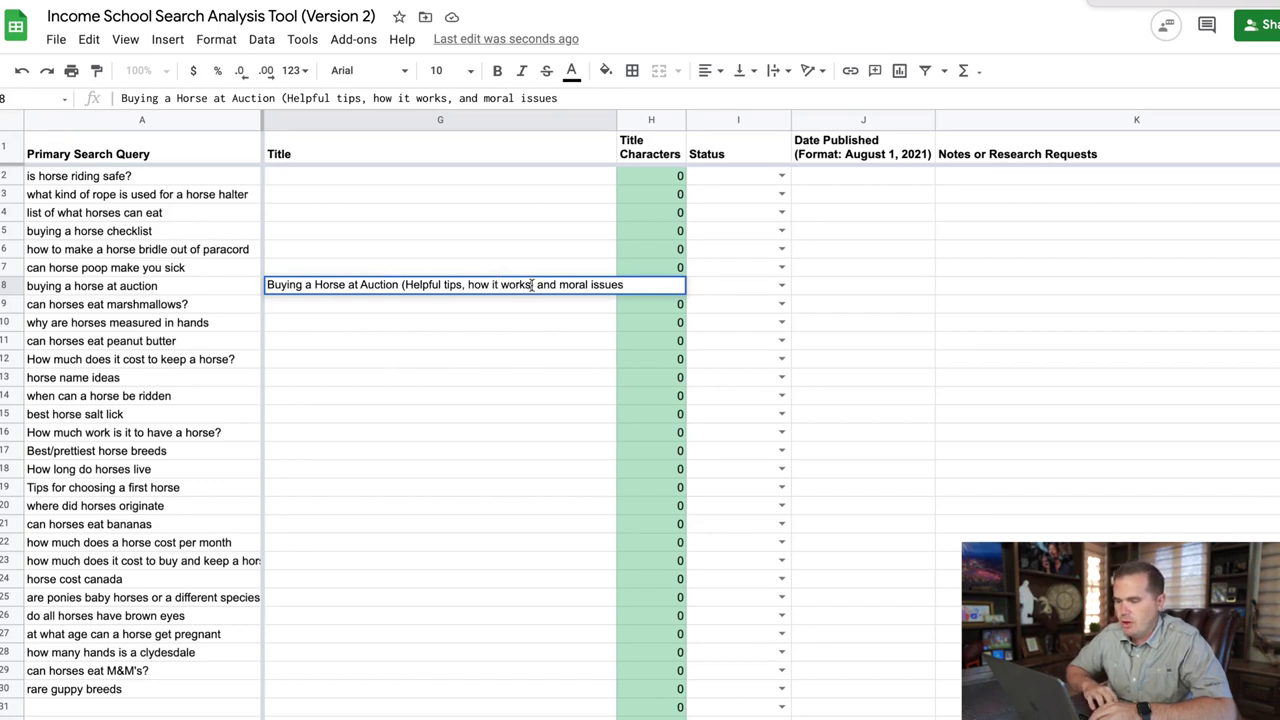
drag(532, 285, 625, 284)
text())
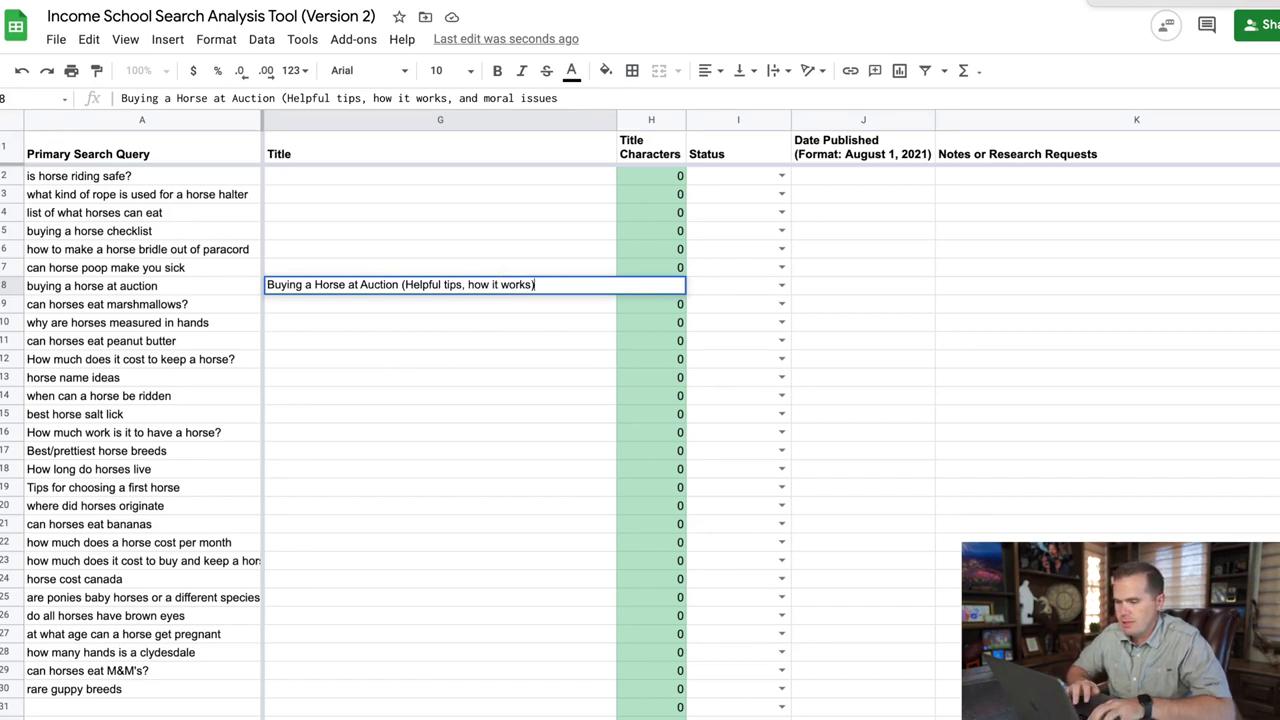
key(Tab)
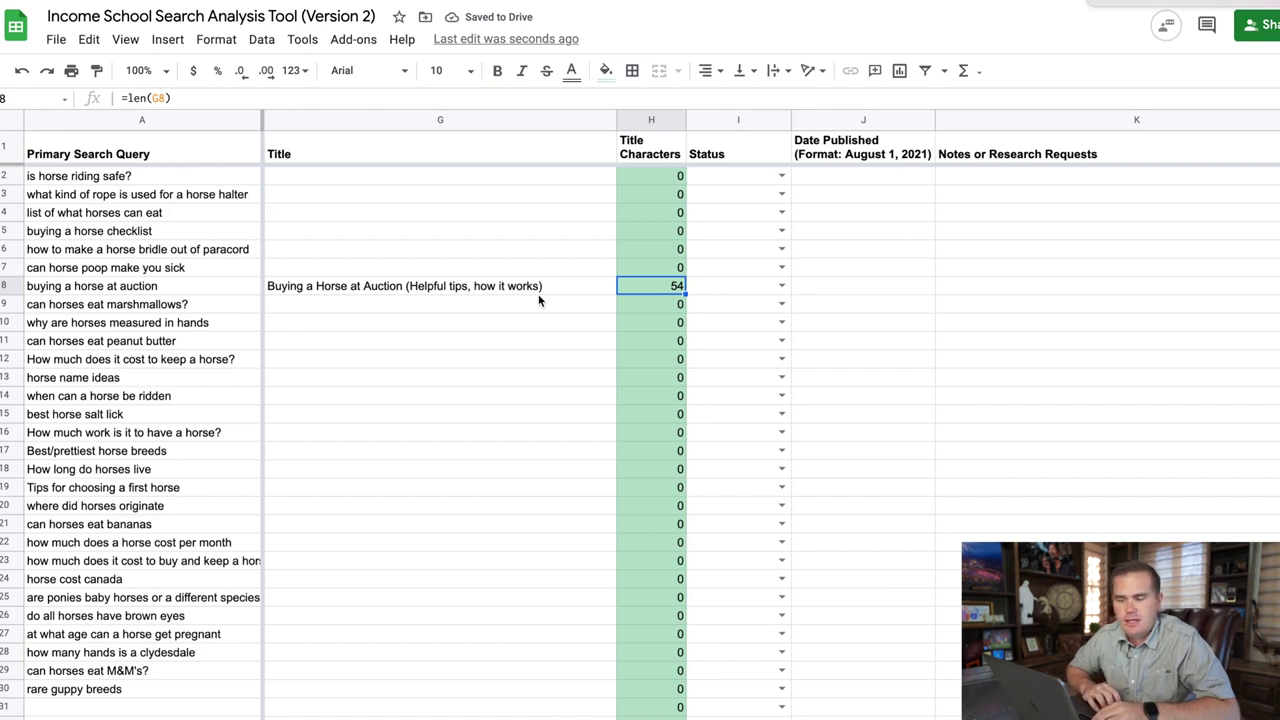
double_click(476, 289)
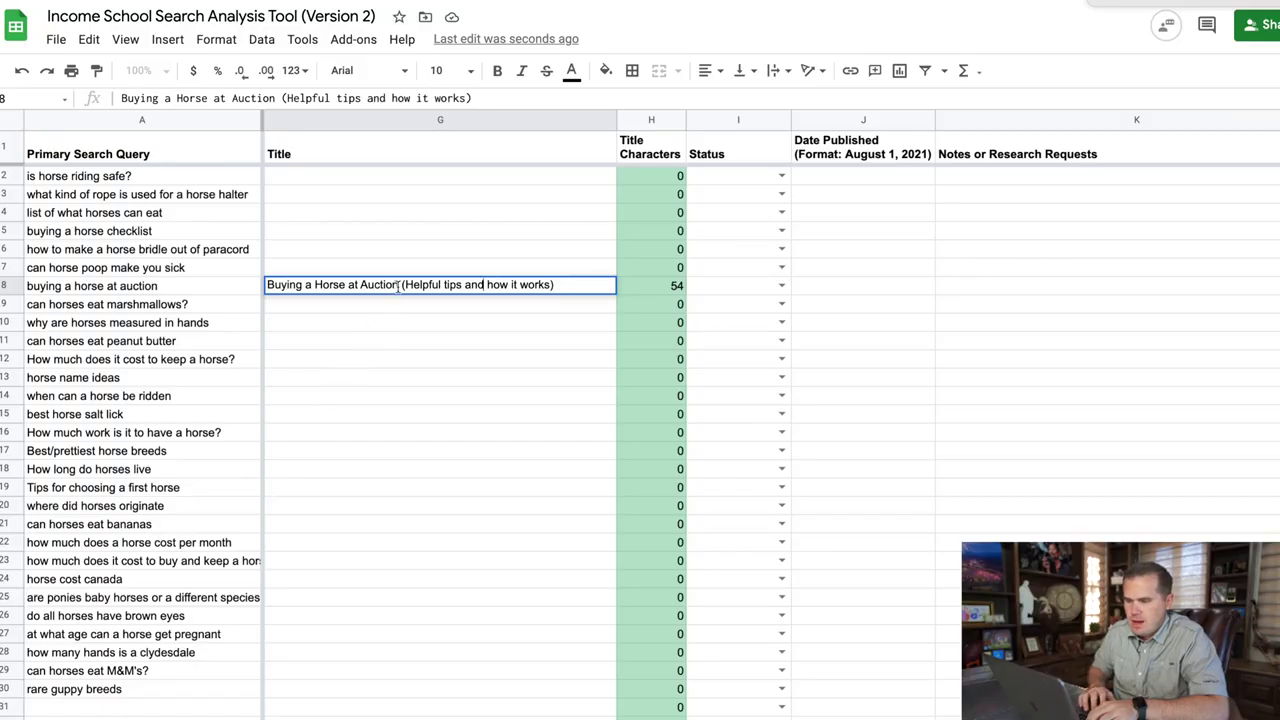
- Replace the opening parenthesis with a colon: 'Buying a Horse at Auction: Helpful tips and how it works'
key(Return)
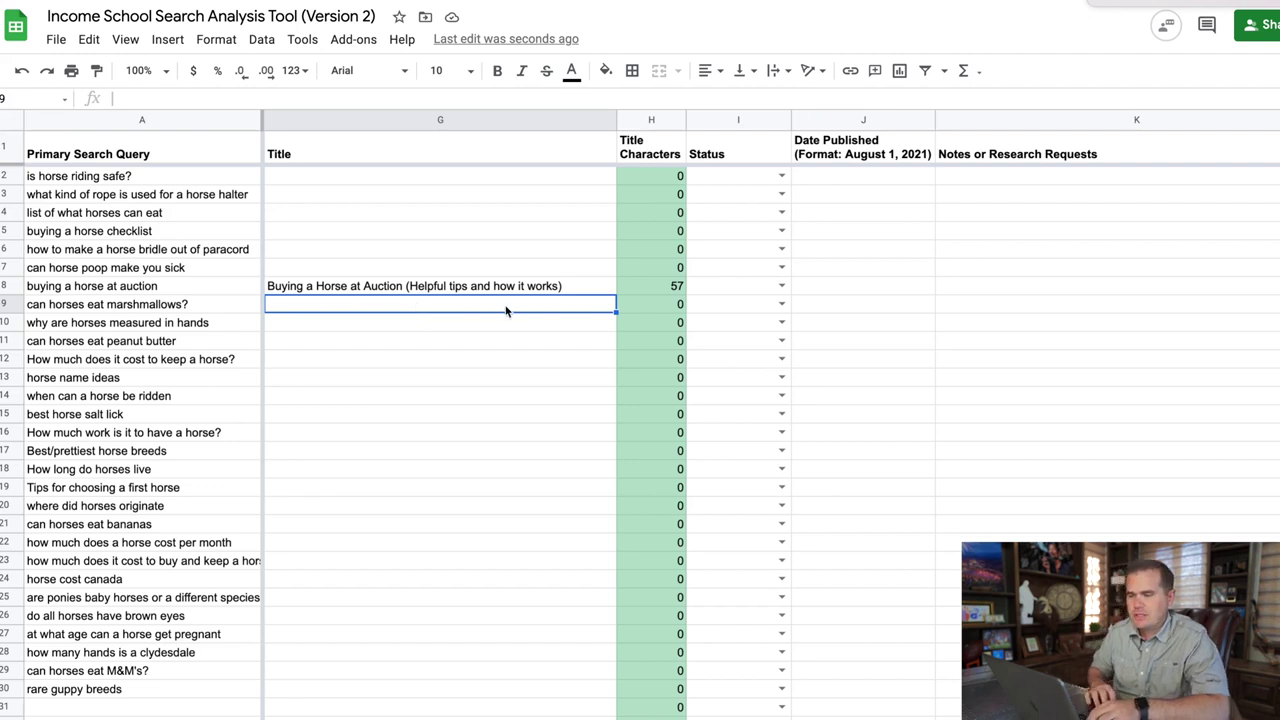
double_click(568, 286)
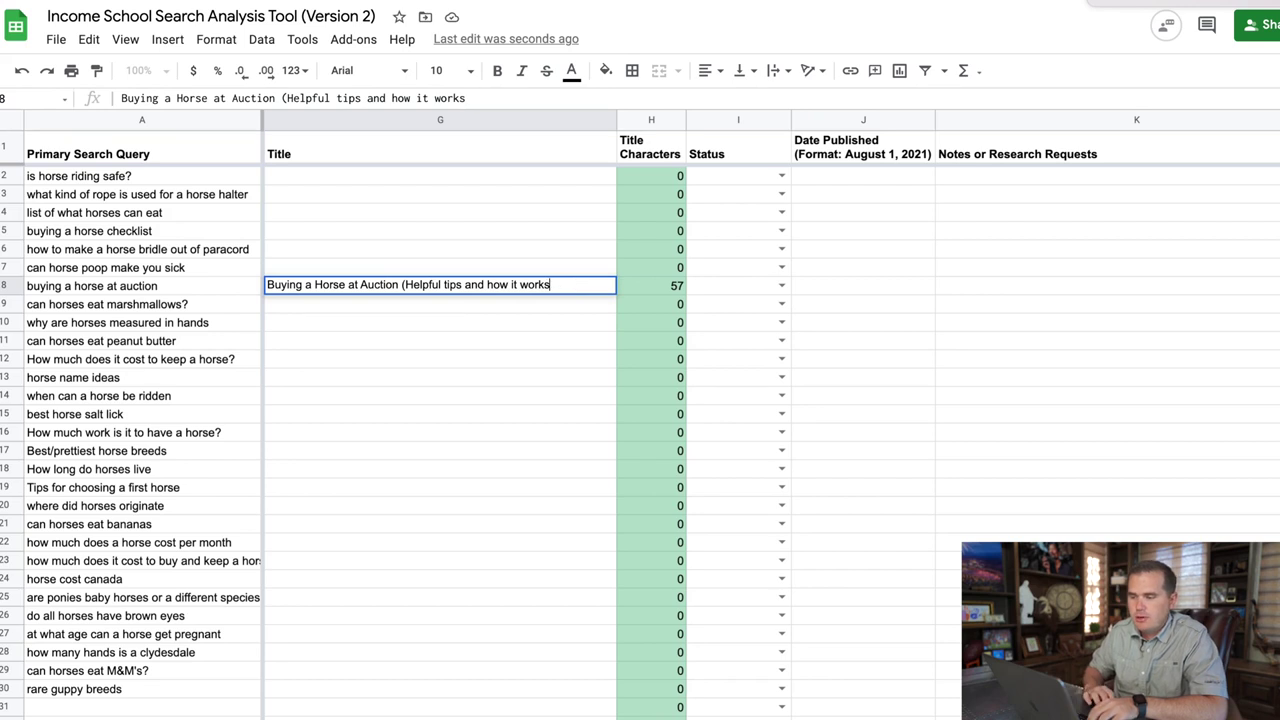
click(405, 284)
key(BackSpace)
key(BackSpace)
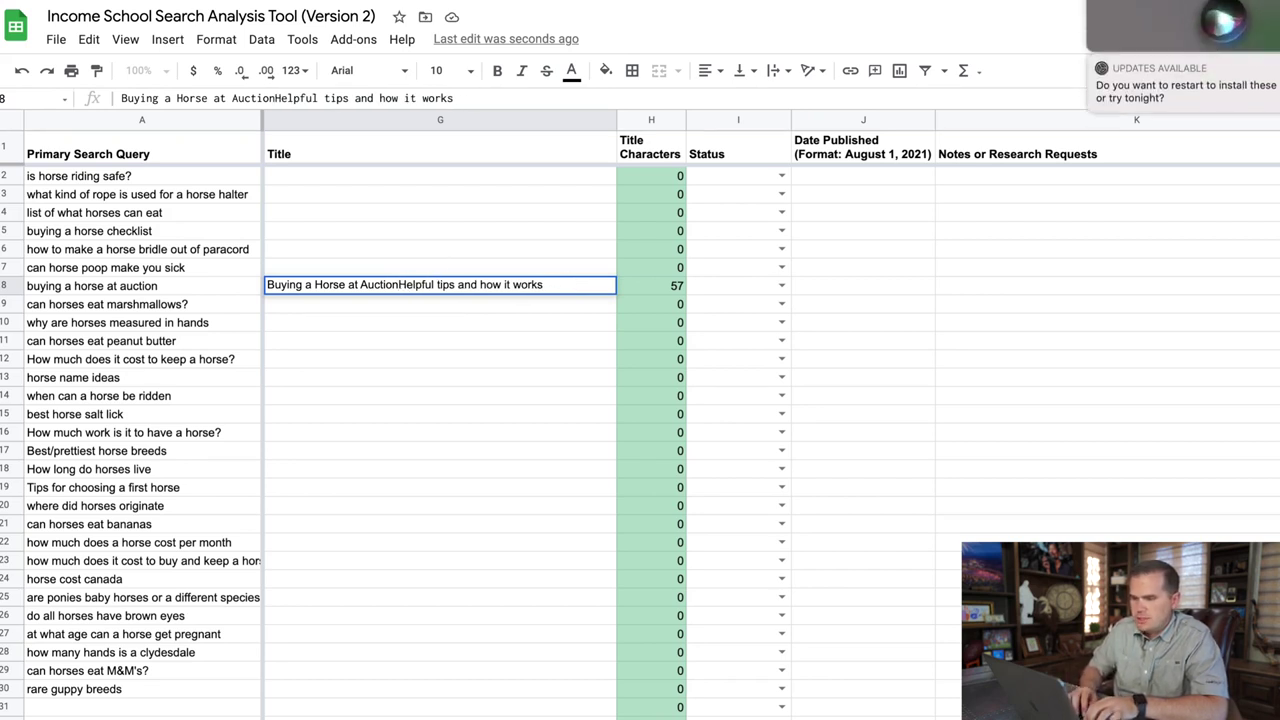
text(:)
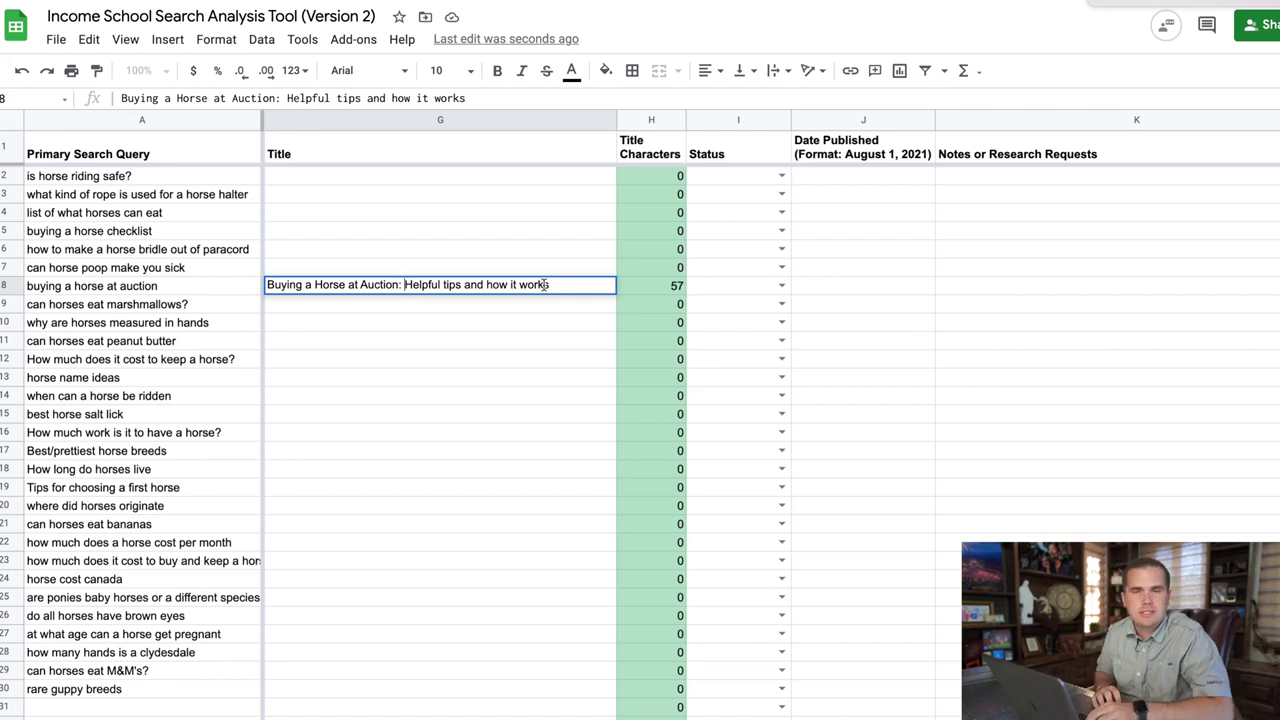
- Finish the auction title's punctuation, then type the title 'Can Horses Eat Peanut Butter?' for the next query
key(BackSpace)
key(BackSpace)
text(()
key(End)
text())
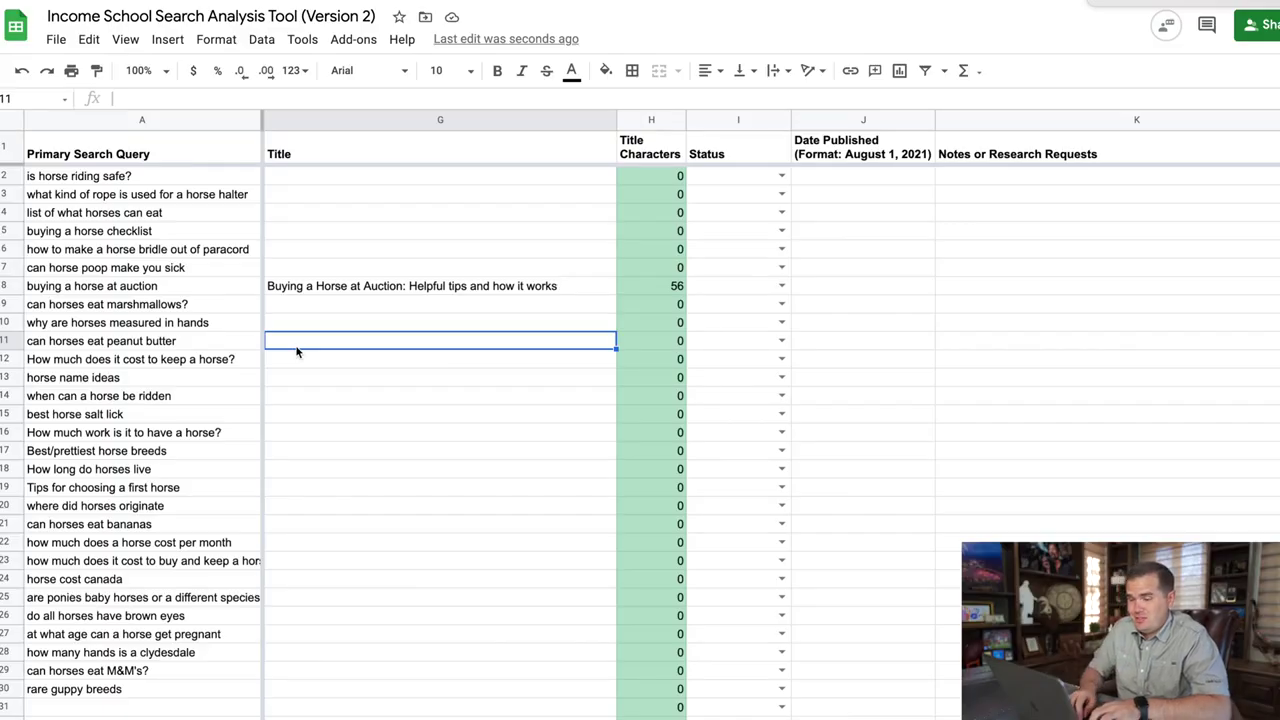
text(Can Horses Eat Peanut)
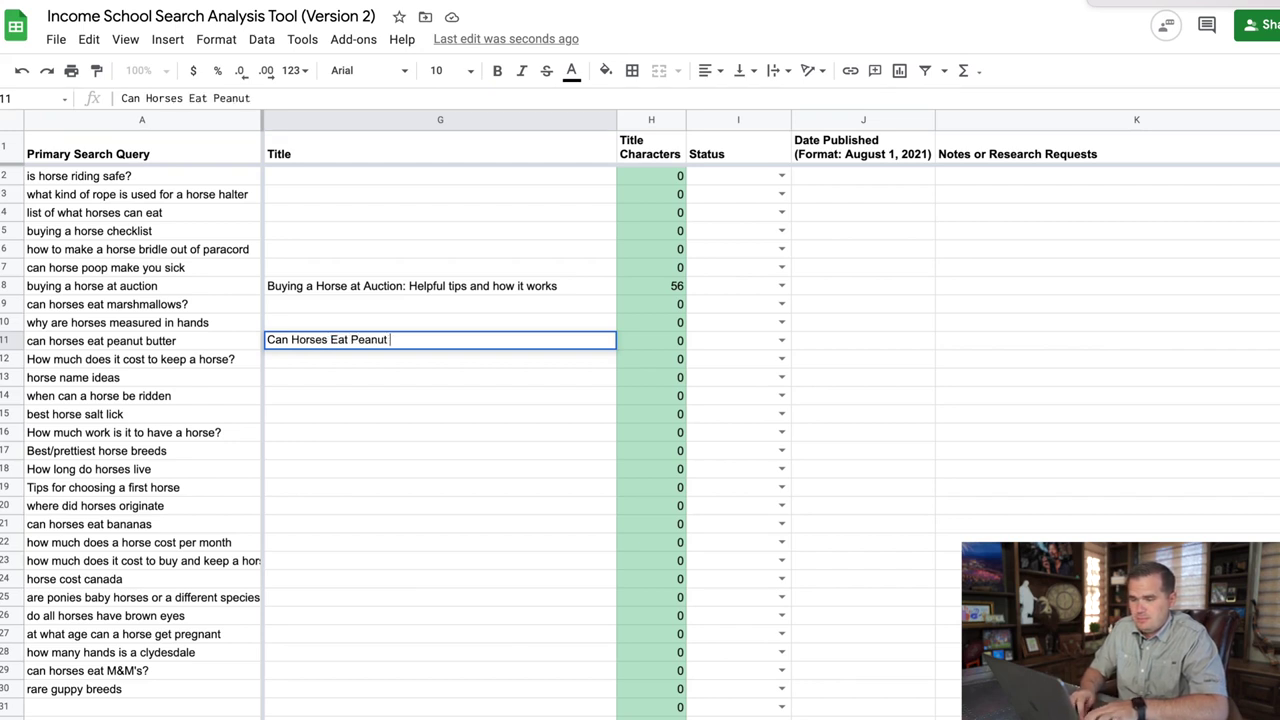
text( Butter?)
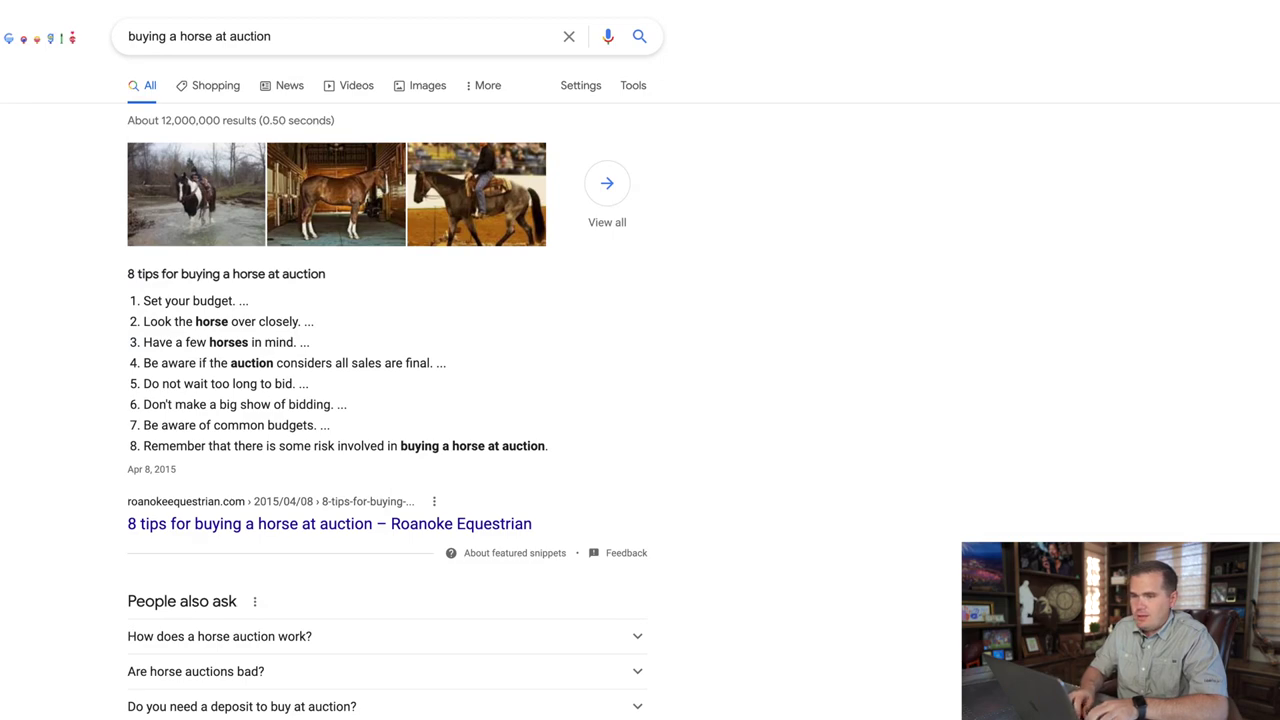
- Search Google for 'can horses eat peanut butter' and scroll through the competing result titles
triple_click(200, 36)
text(can horses eat p)
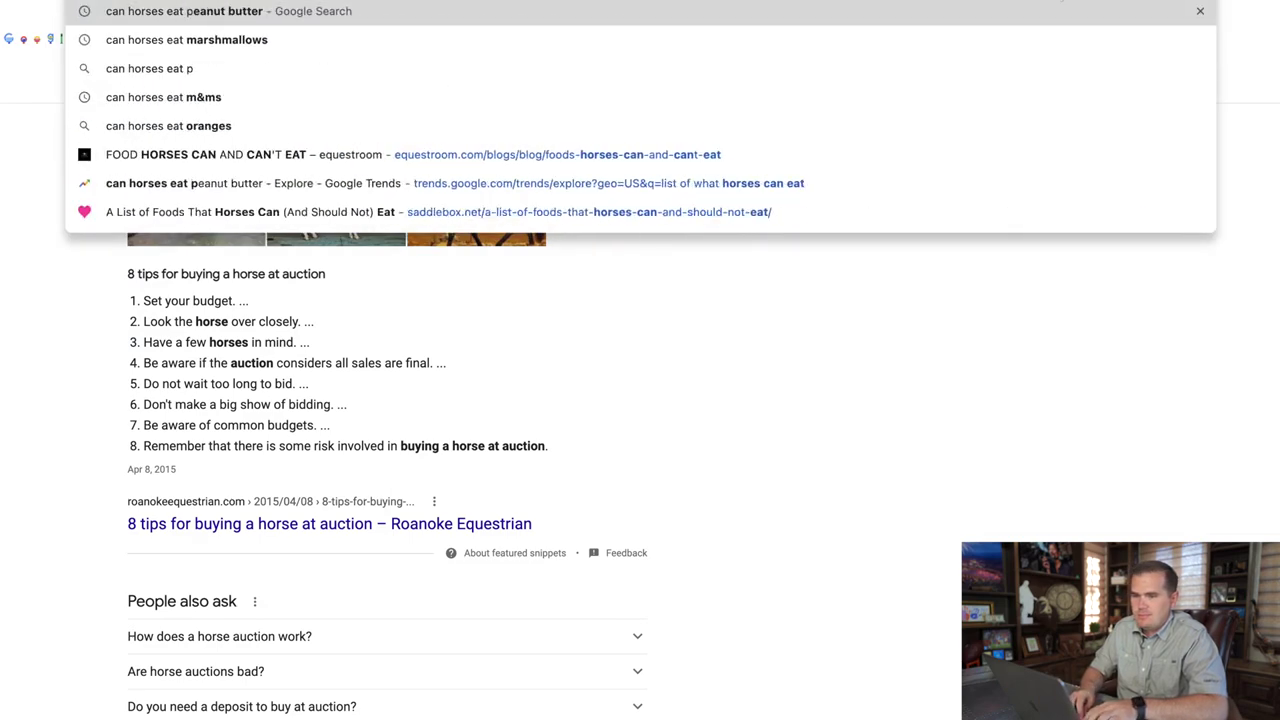
text(eanut butter)
key(Return)
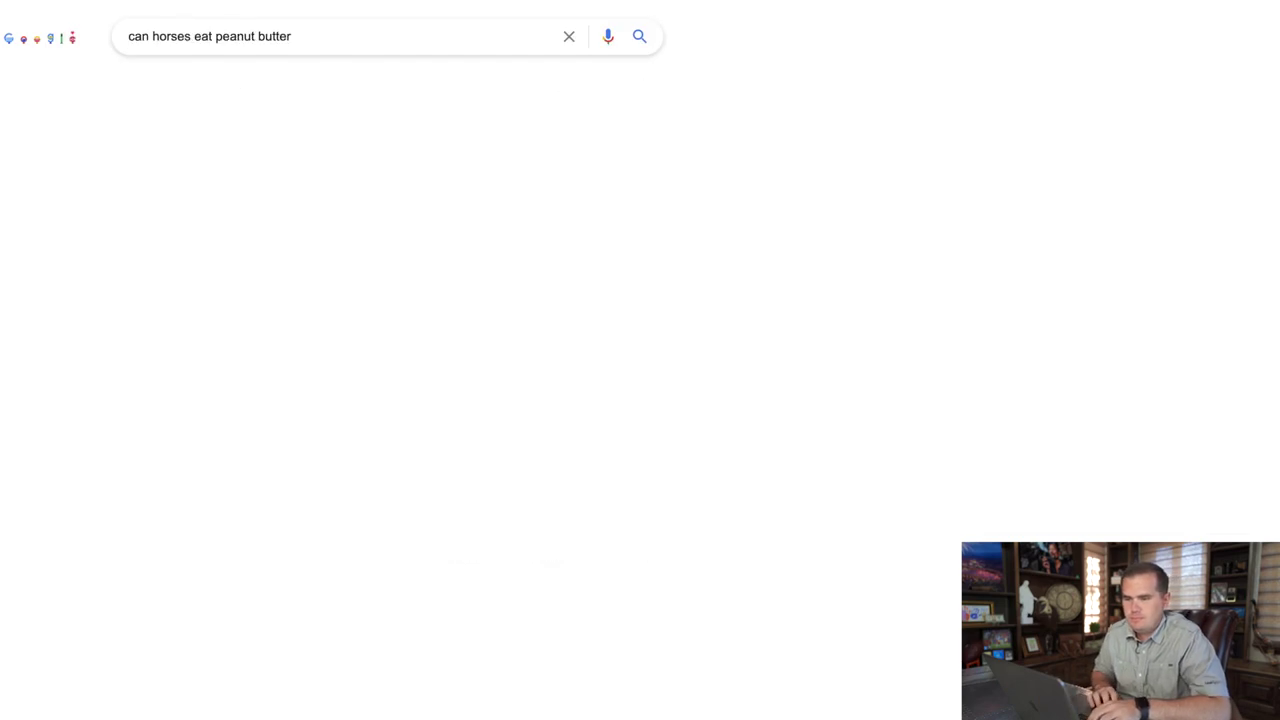
scroll(935, 237, down, 5)
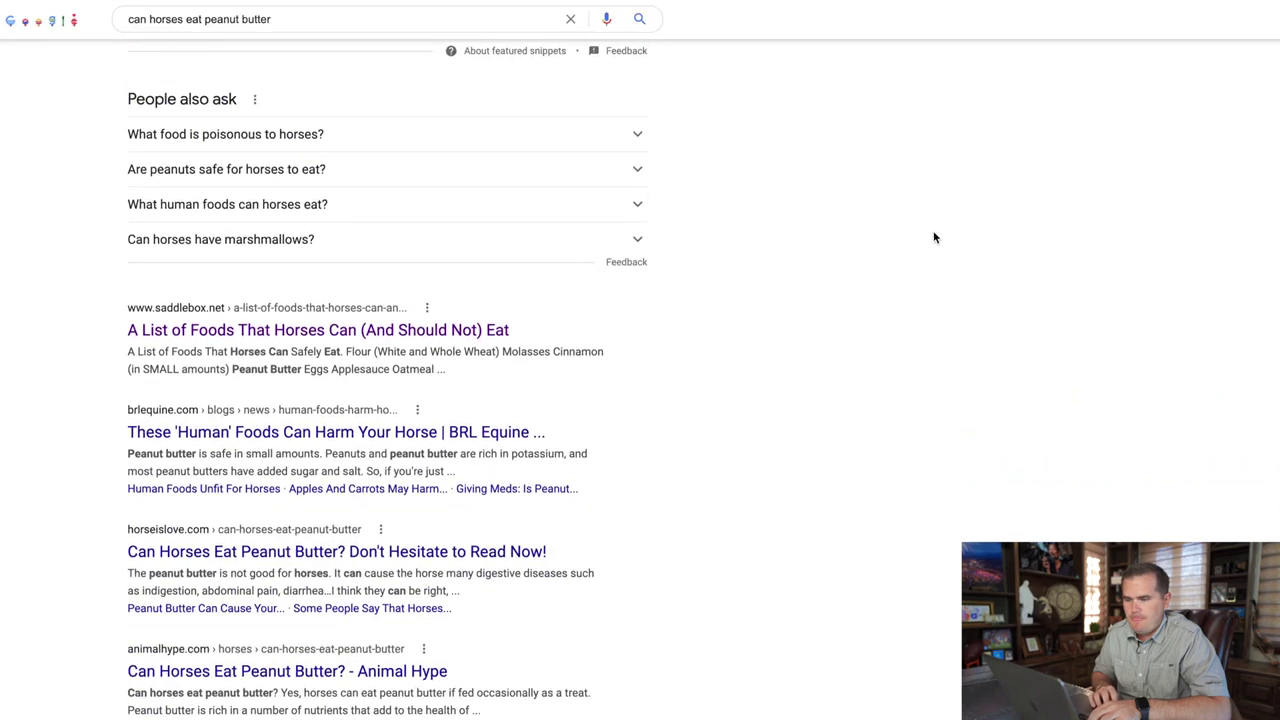
scroll(935, 237, down, 3)
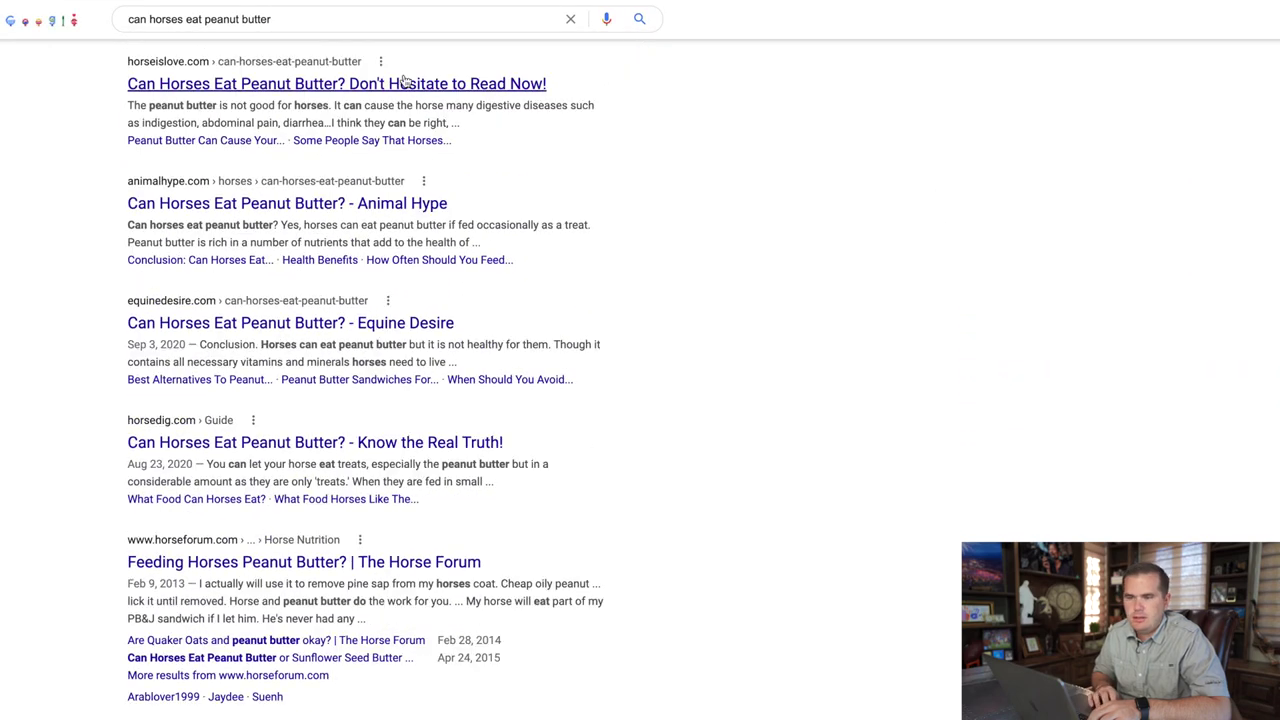